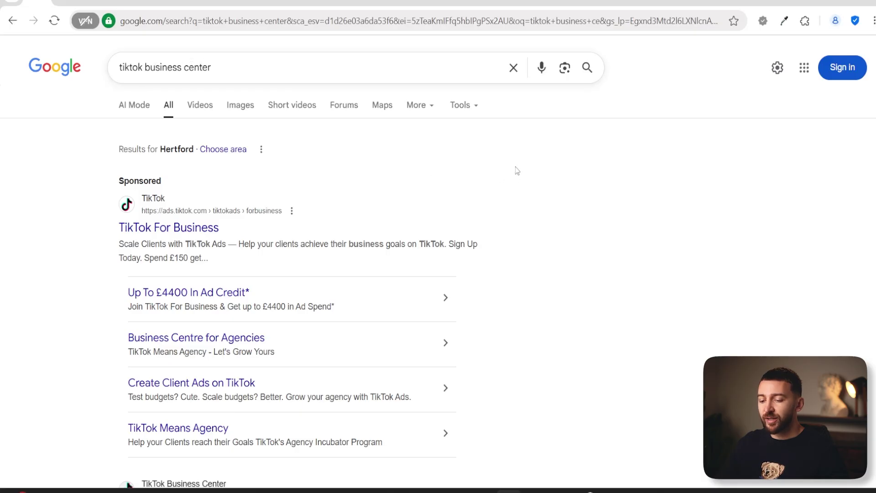
- Open the TikTok Business Center site from the 'tiktok business center' search results
scroll(522, 168, "down", 4)
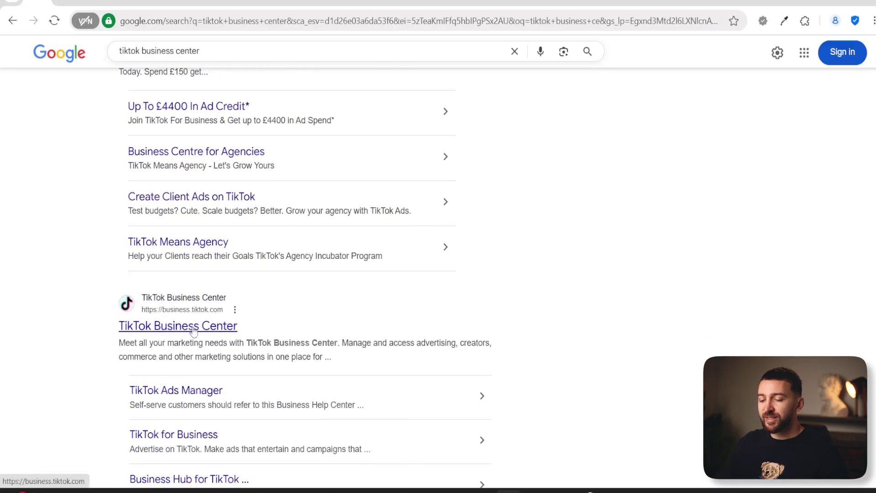
left_click(173, 330)
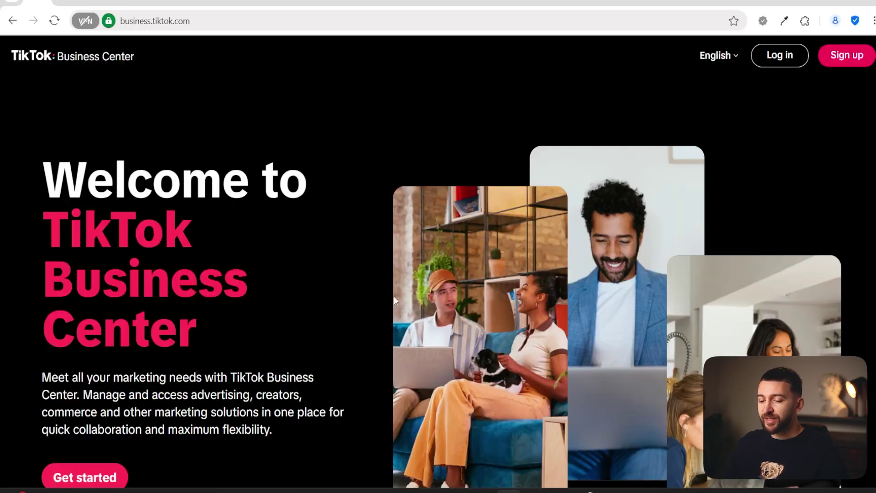
- Sign up for TikTok for Business by logging in with an existing TikTok account and granting access
left_click(109, 466)
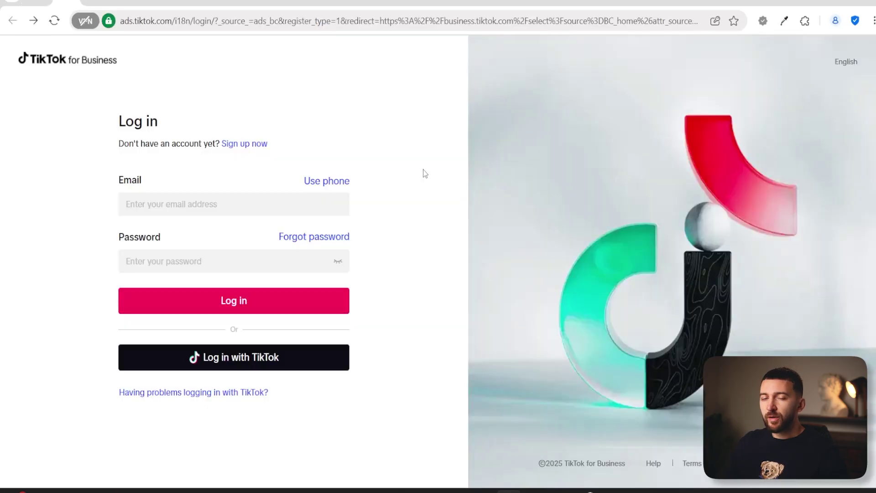
left_click(254, 144)
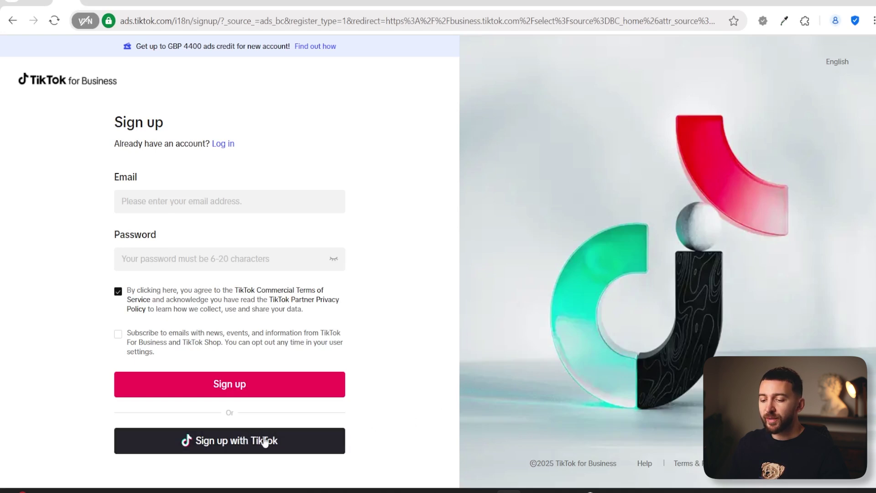
left_click(240, 442)
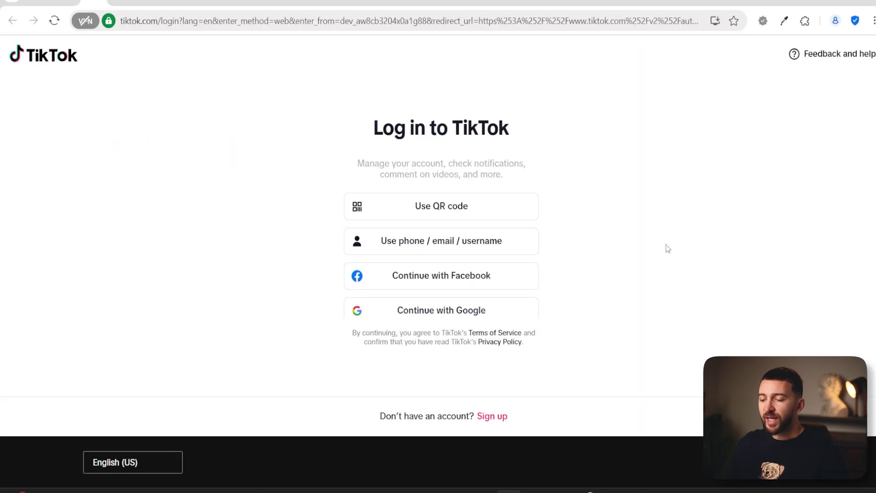
left_click(460, 249)
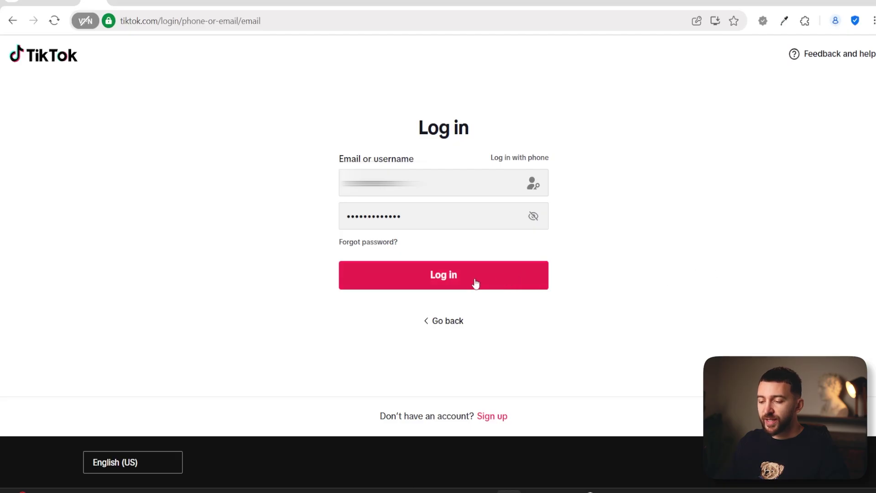
left_click(474, 283)
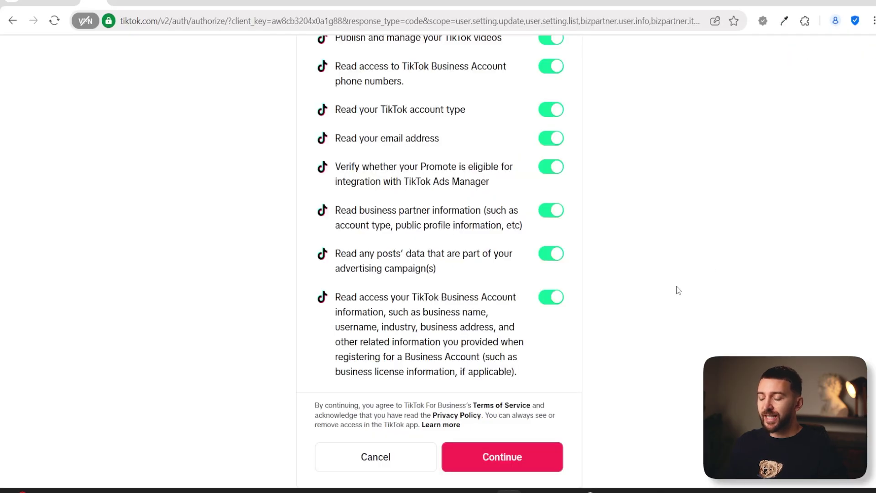
left_click(523, 457)
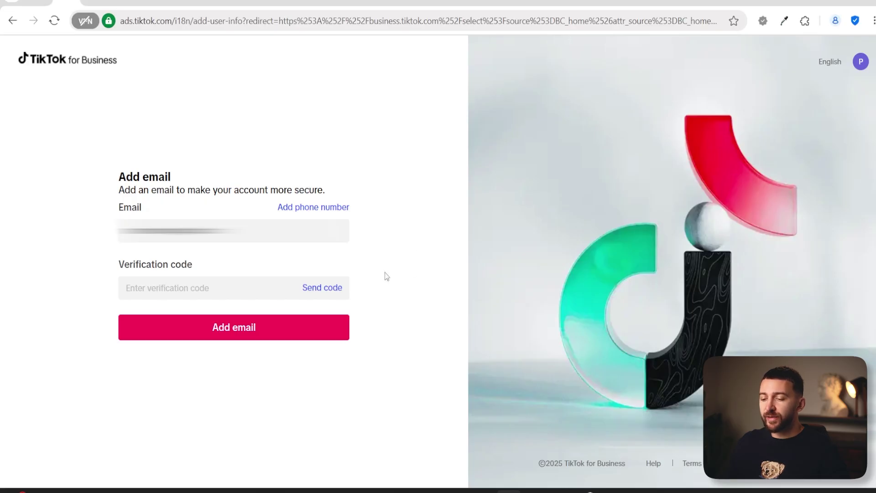
- Verify the account email with a code, then confirm the business setup form
left_click(328, 293)
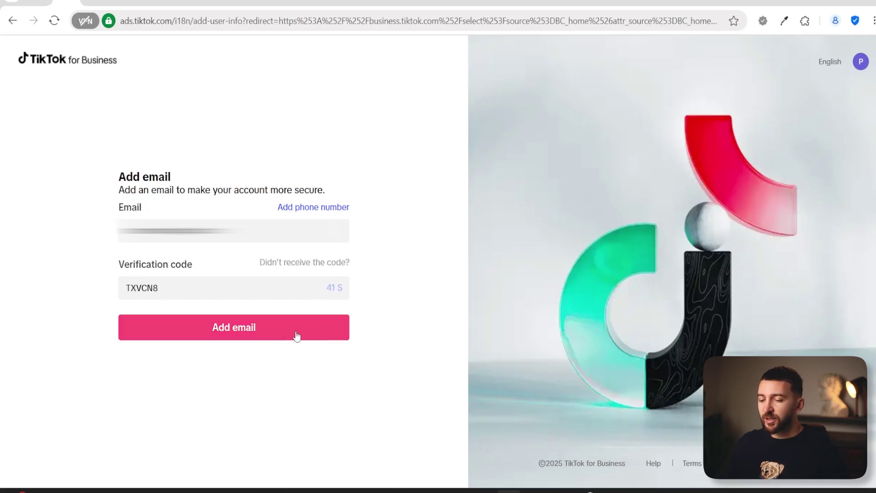
left_click(303, 336)
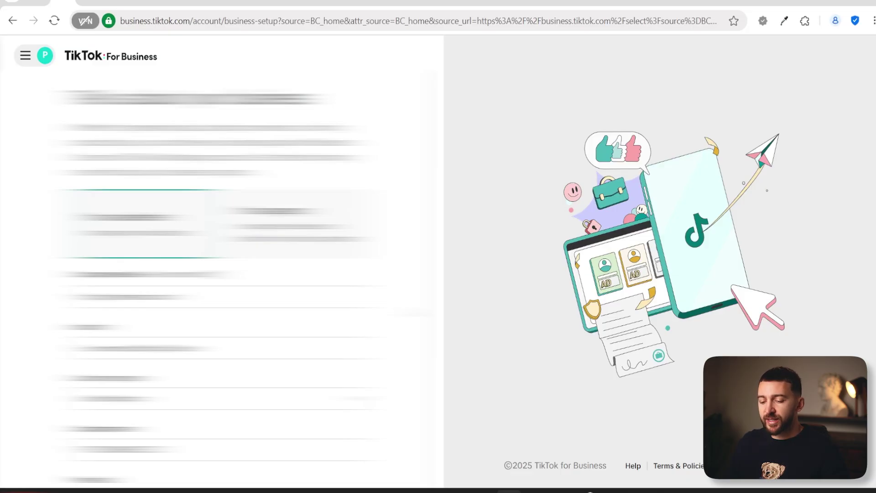
scroll(219, 273, "down", 1)
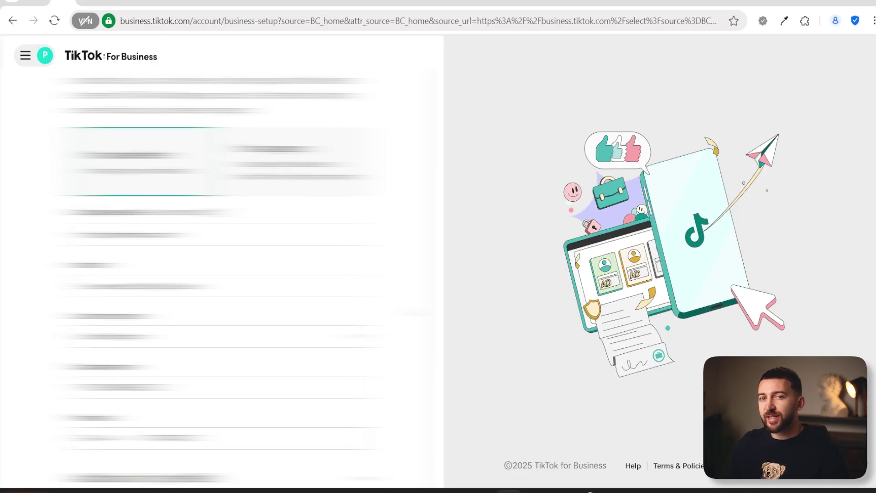
scroll(222, 281, "down", 5)
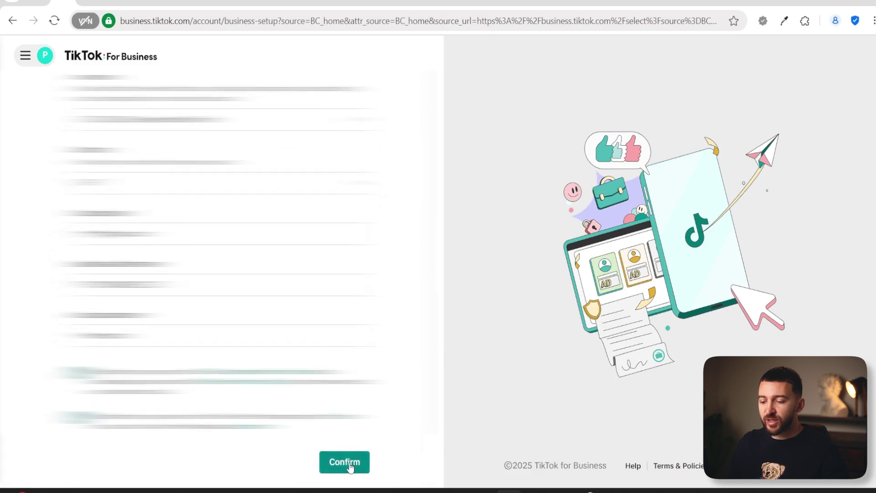
left_click(350, 463)
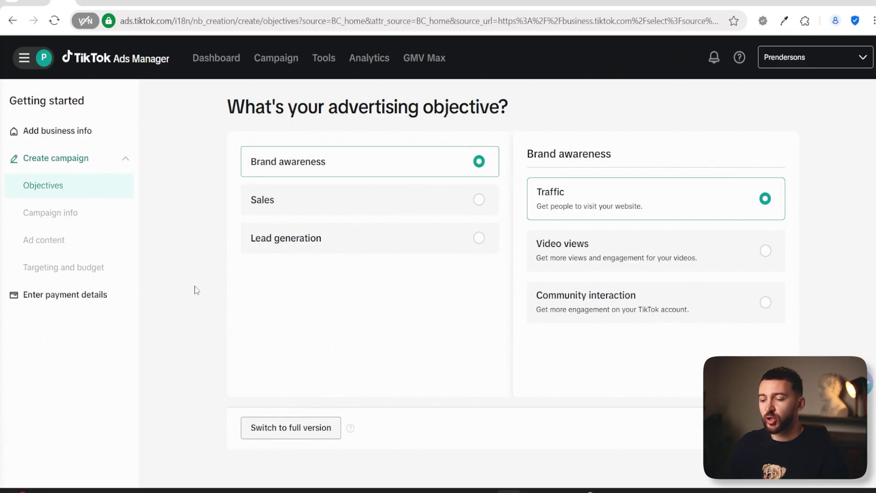
- Switch TikTok Ads Manager to its full version, then return to the Shopify admin tab
left_click(286, 434)
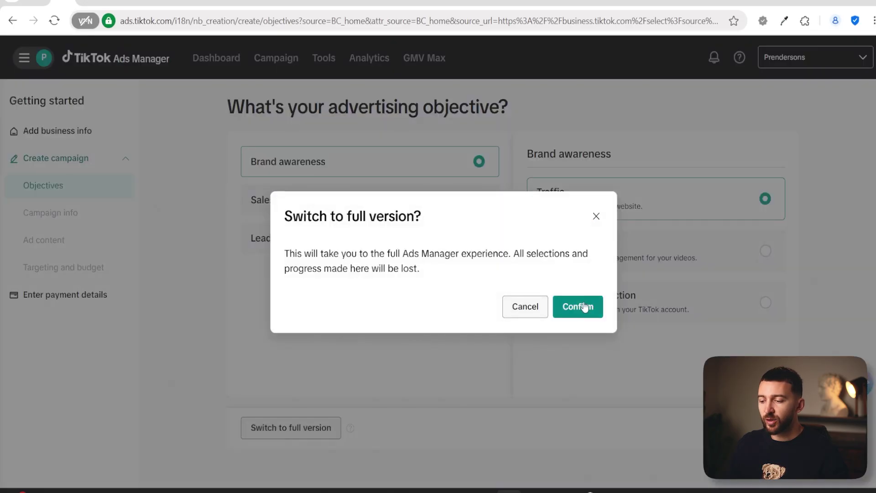
left_click(570, 306)
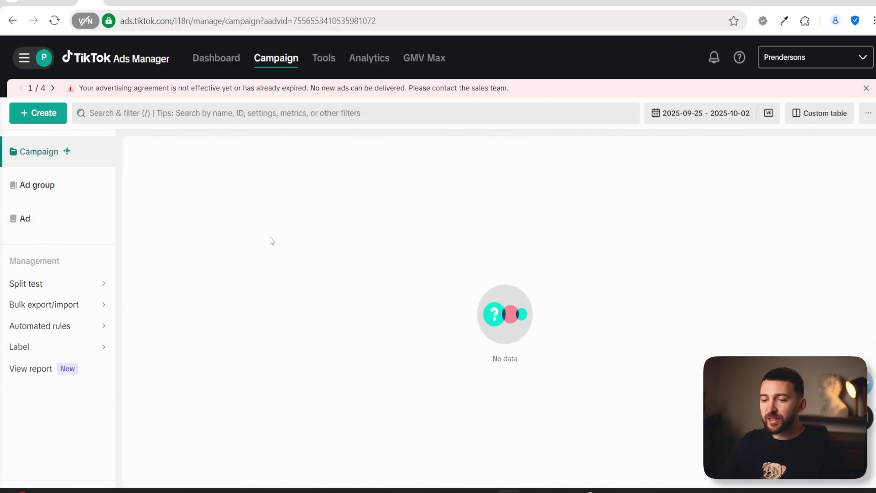
left_click(63, 2)
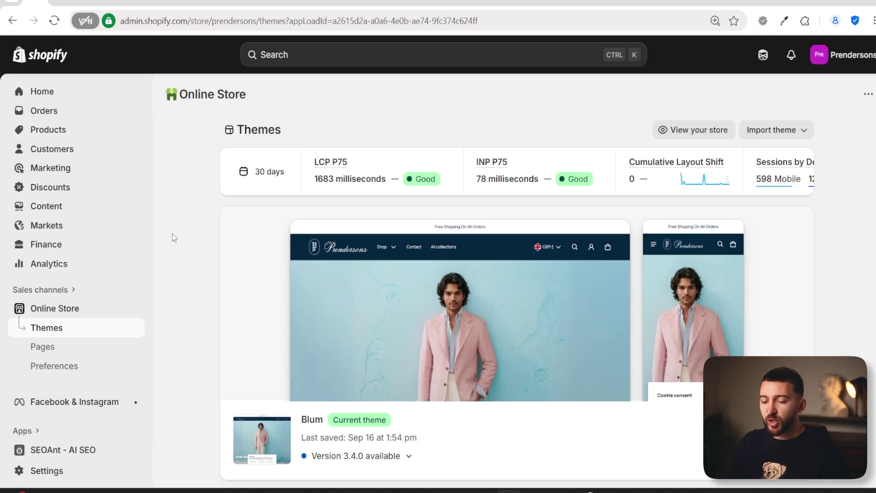
- Search the Shopify App Store for 'tiktok' and start installing the TikTok app
left_click(25, 431)
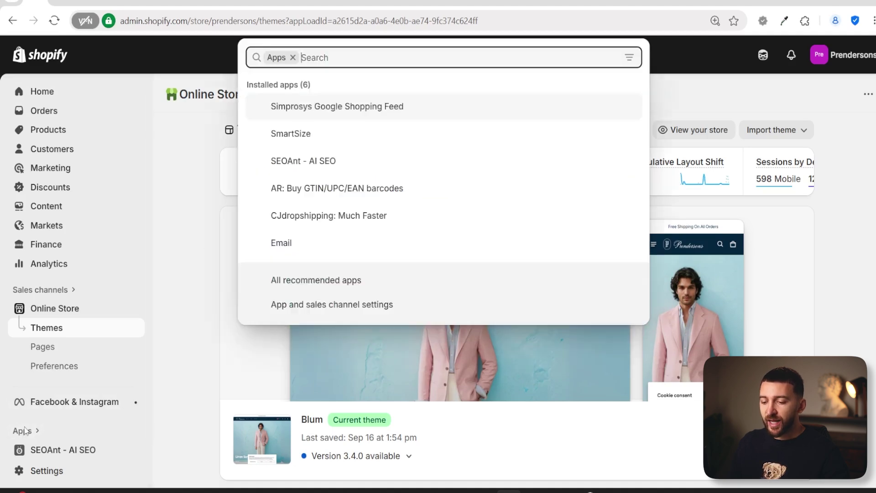
left_click(327, 309)
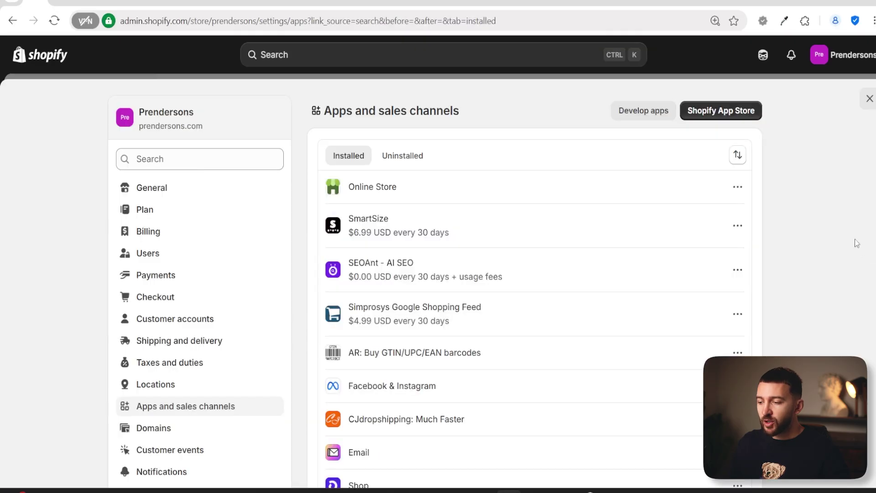
left_click(726, 116)
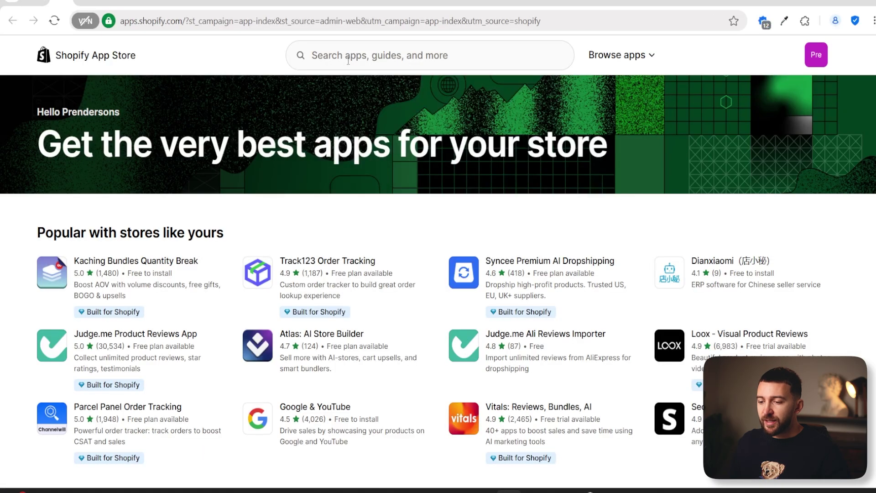
left_click(342, 55)
type("tiktok")
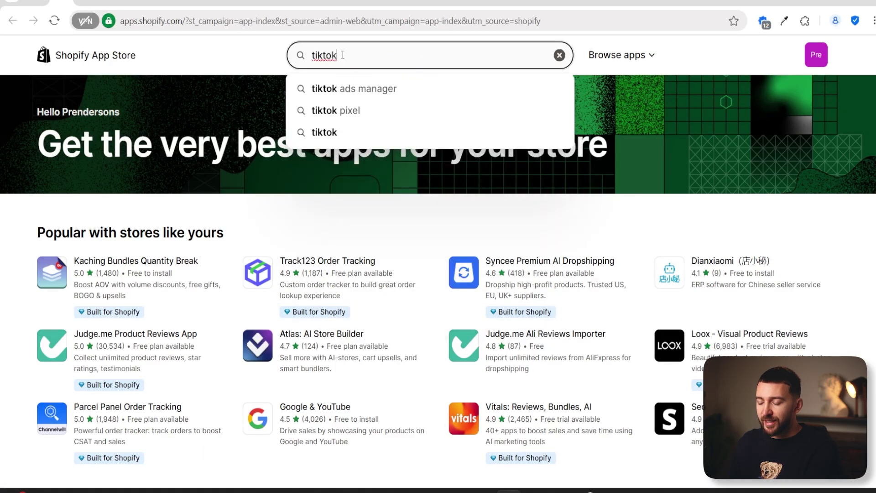
key("Return")
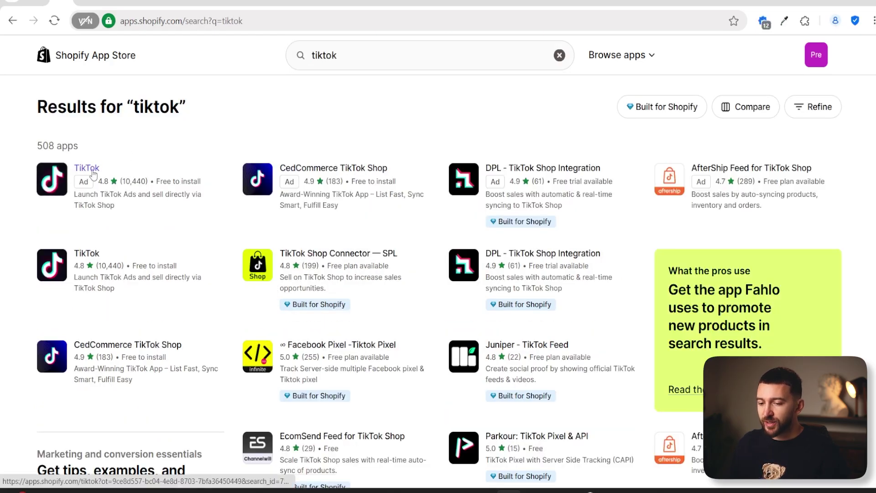
left_click(93, 172)
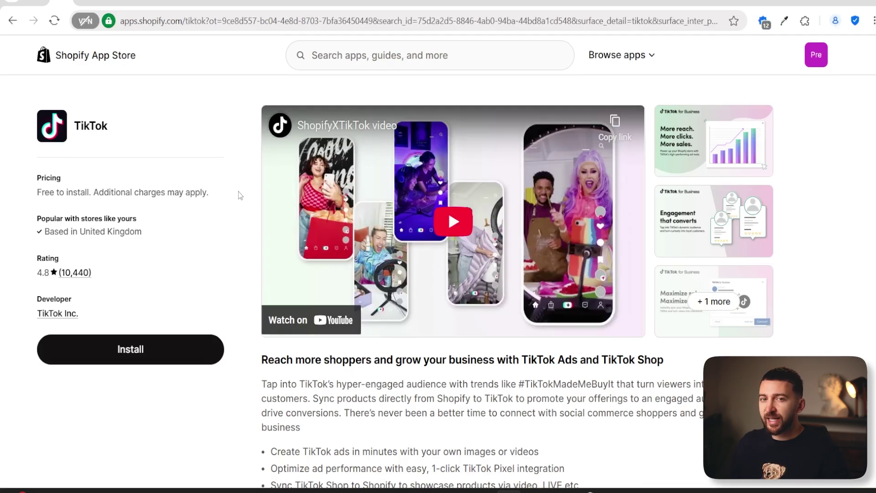
left_click(145, 350)
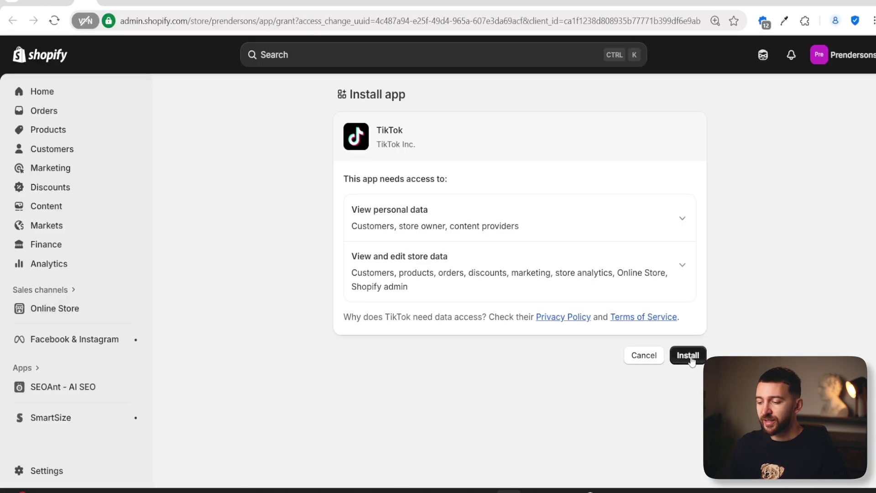
- Approve the TikTok app install, dismiss its setup guide, and start the TikTok ads setup
left_click(688, 356)
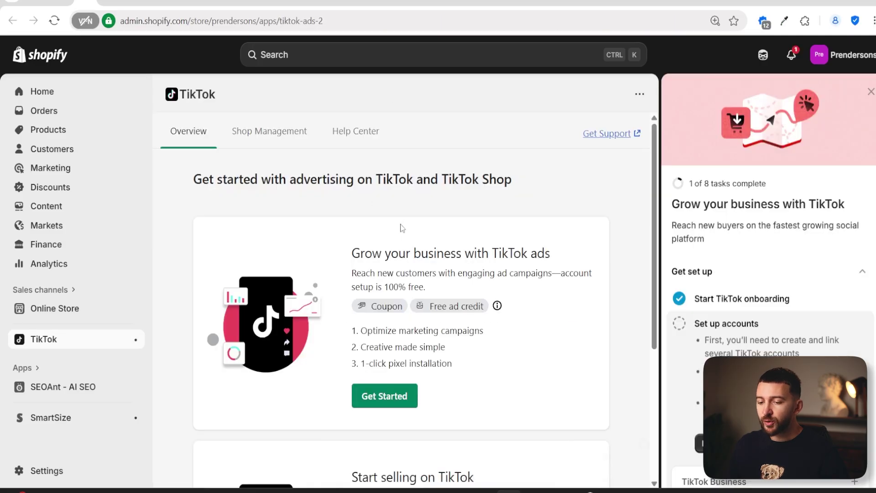
left_click(870, 92)
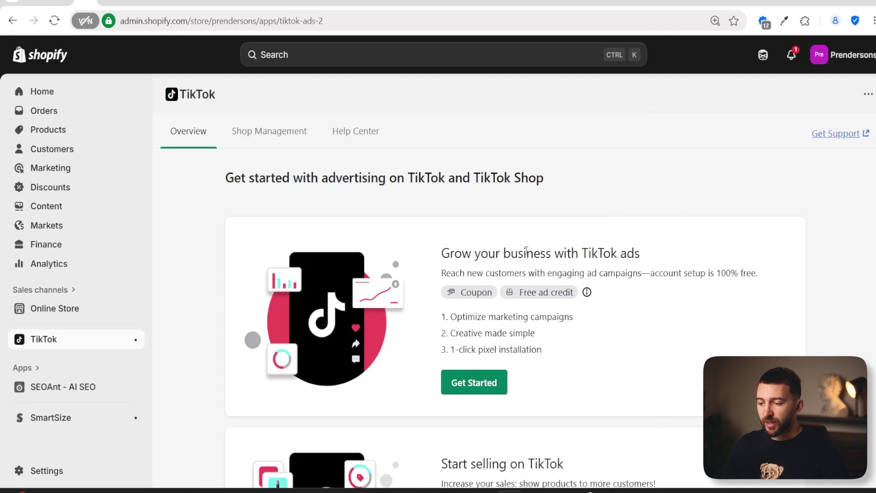
scroll(705, 243, "down", 1)
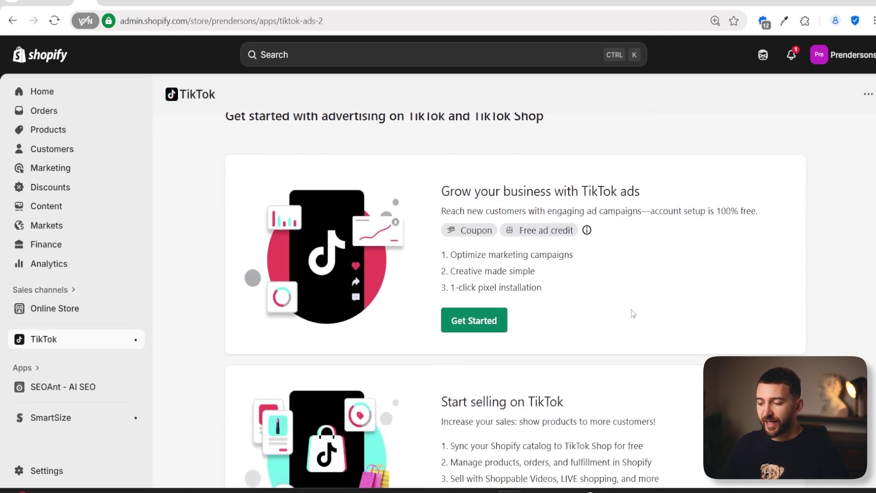
left_click(476, 321)
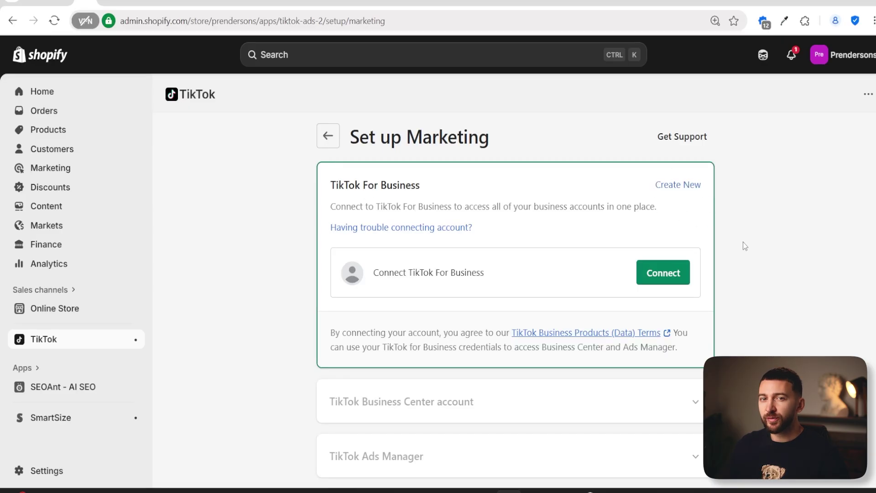
- Connect and confirm the TikTok For Business account, then connect the Business Center account
left_click(667, 275)
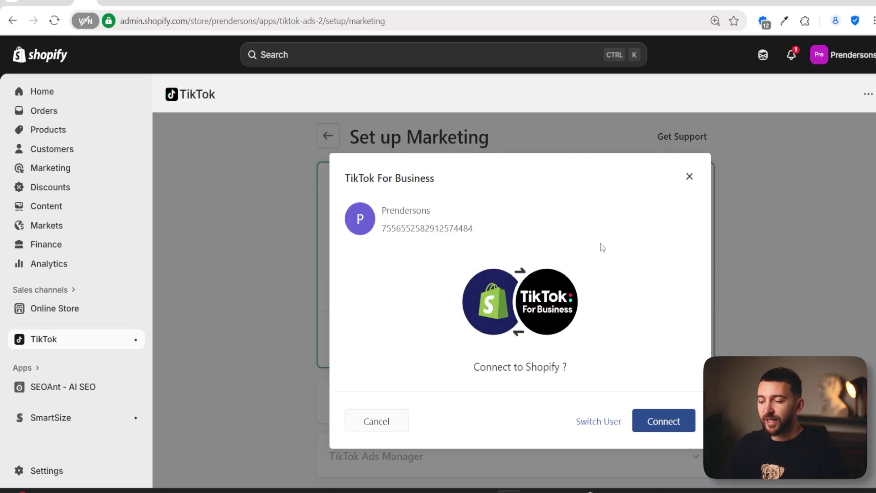
left_click(665, 422)
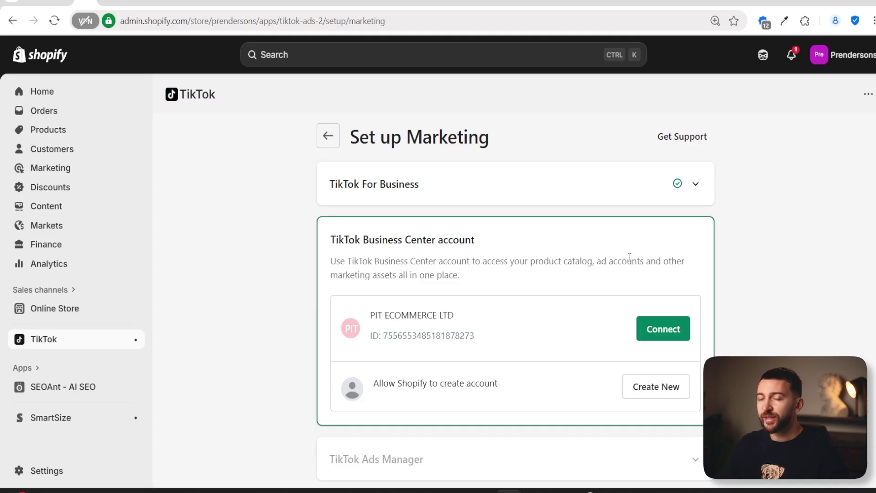
left_click(663, 334)
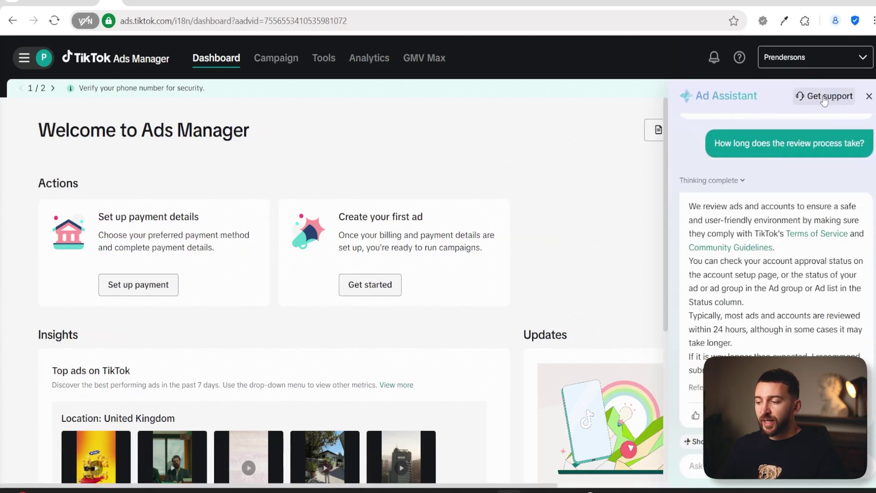
- Close the Ad Assistant, return to the Shopify setup, and connect the store's TikTok ad account
left_click(869, 95)
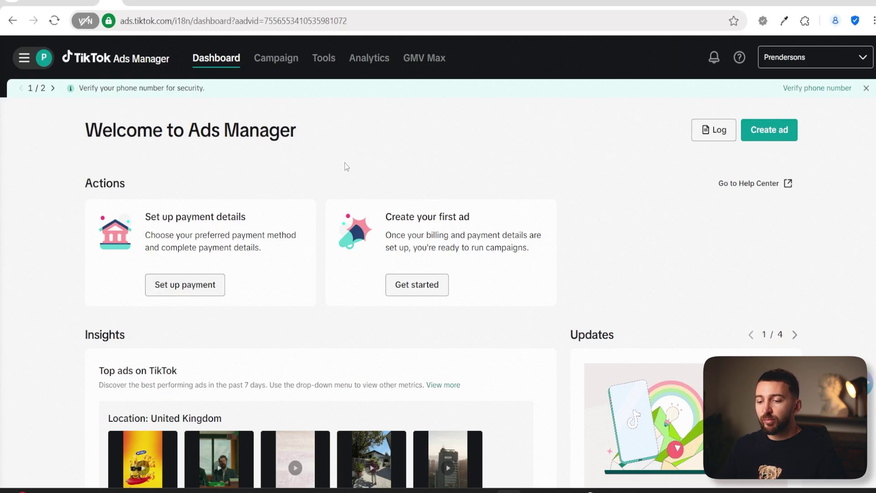
key("ctrl+w")
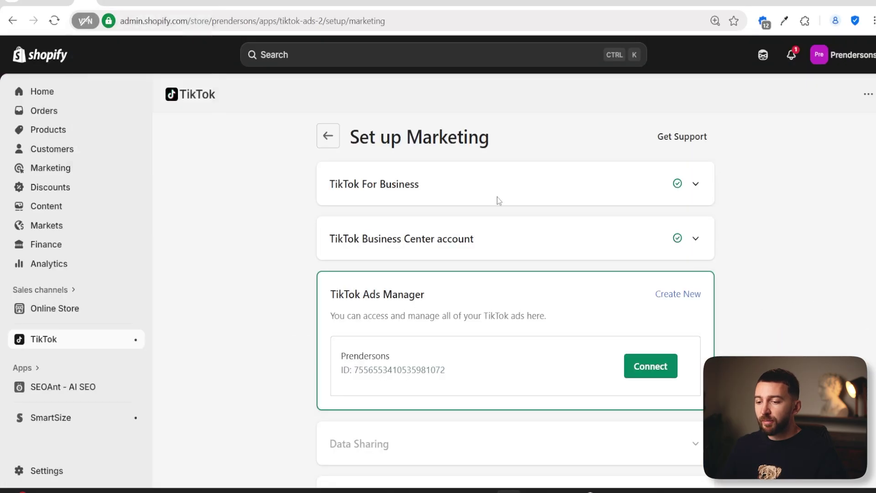
left_click(656, 374)
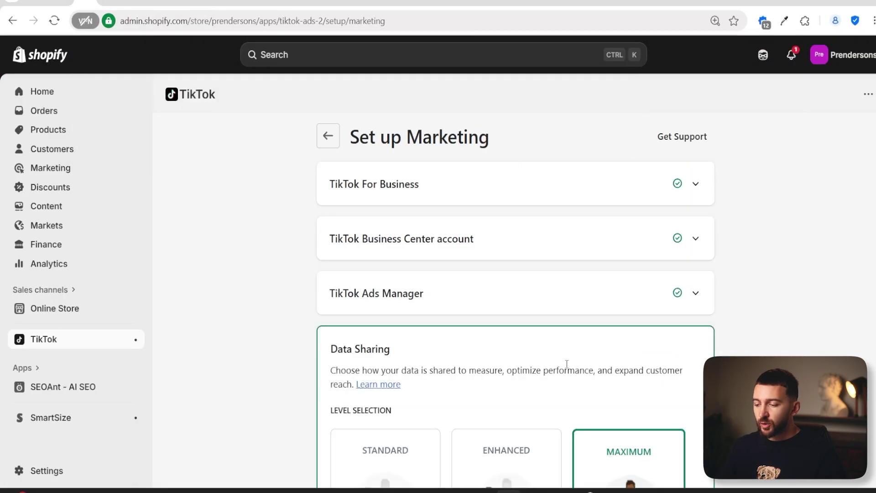
scroll(795, 290, "down", 3)
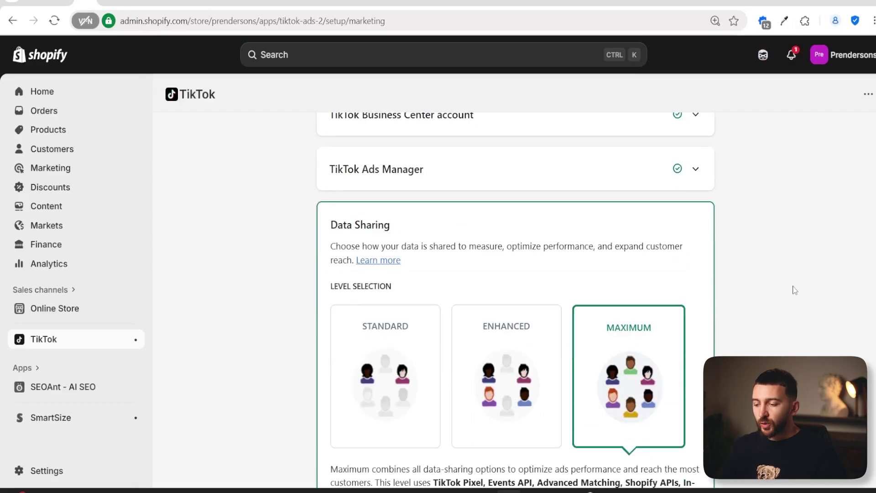
scroll(803, 294, "down", 3)
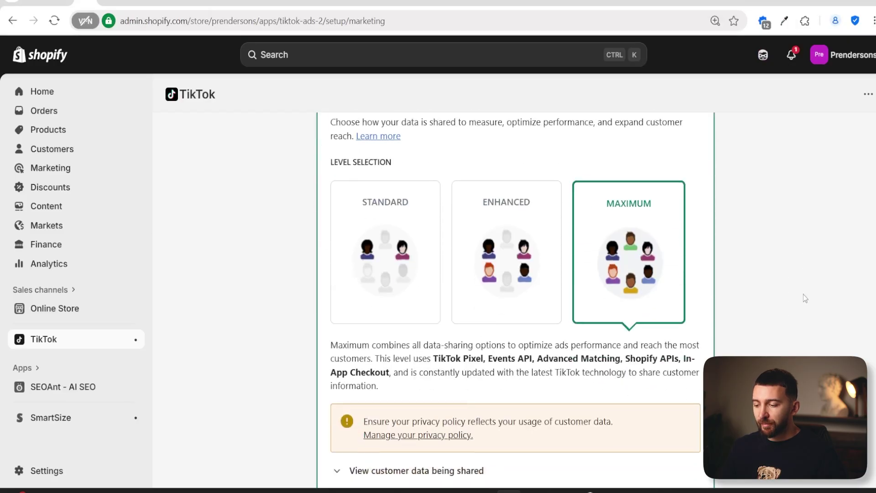
scroll(792, 302, "down", 2)
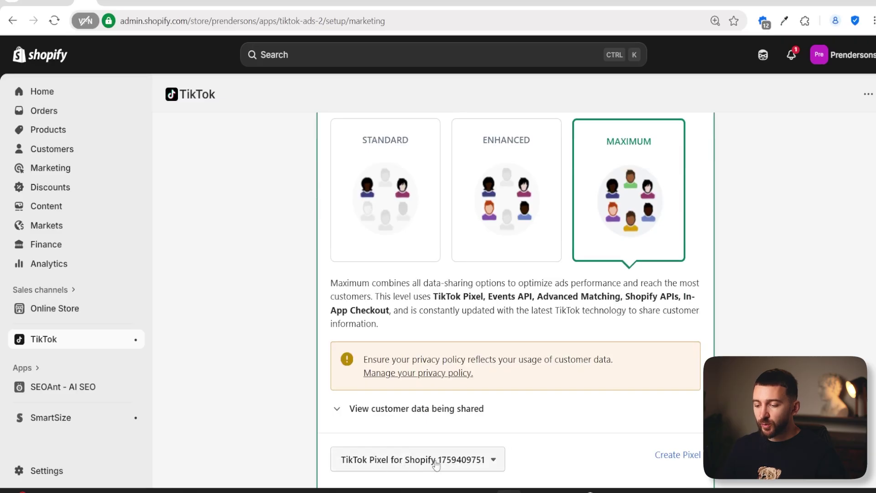
scroll(436, 463, "down", 2)
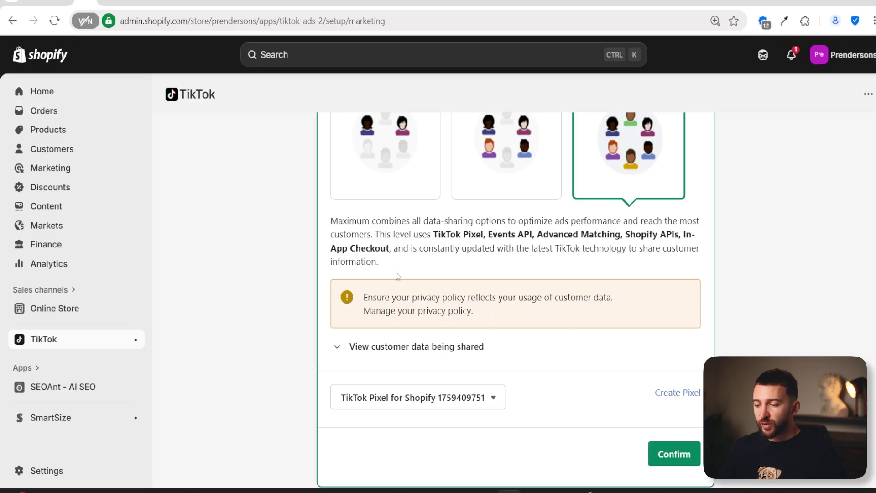
scroll(470, 280, "up", 3)
scroll(409, 406, "down", 1)
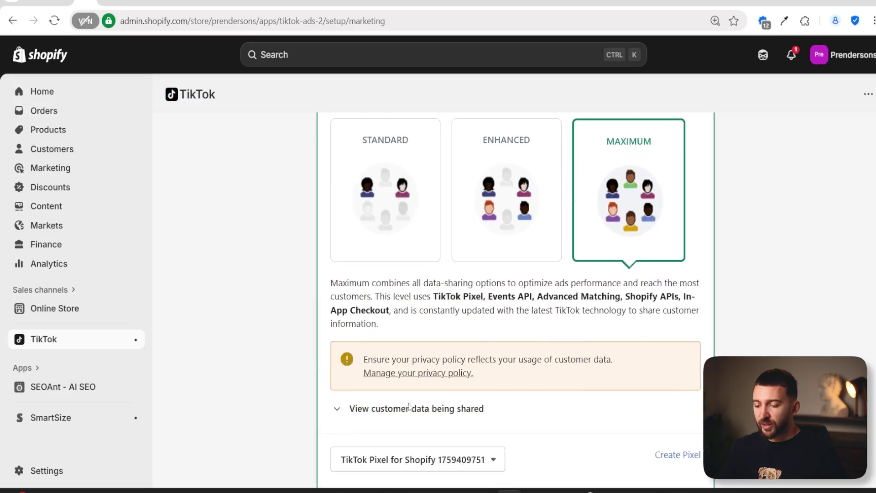
scroll(408, 406, "down", 1)
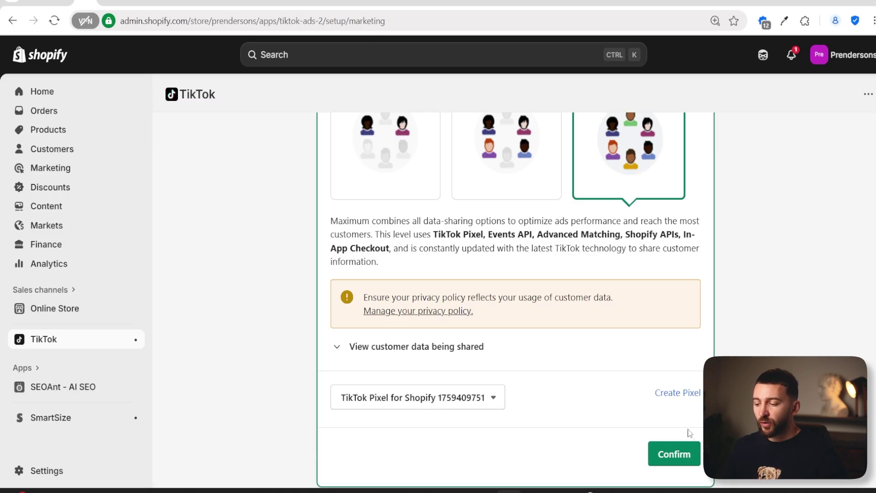
- Confirm Maximum data sharing for the selected pixel and finish the TikTok setup
left_click(676, 458)
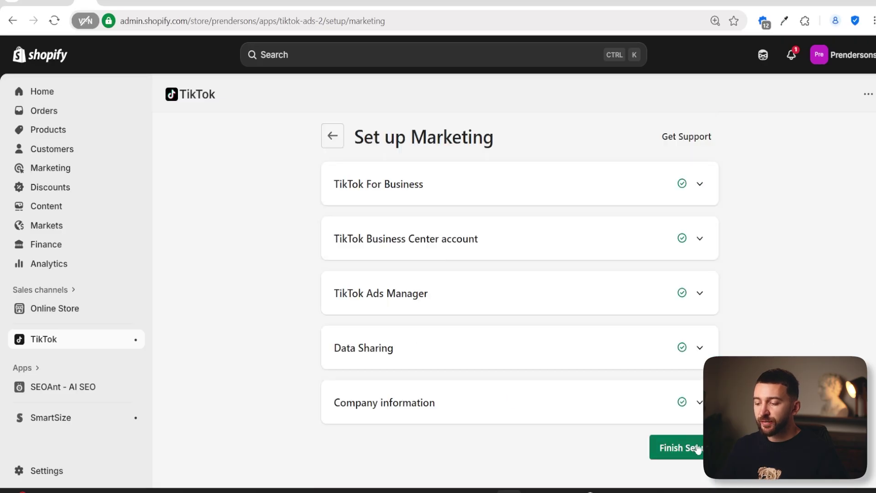
left_click(679, 447)
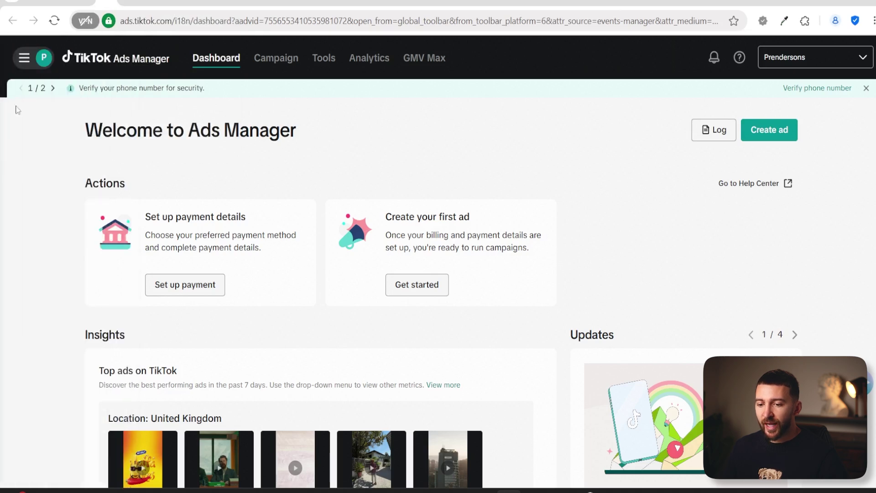
mouse_move(23, 58)
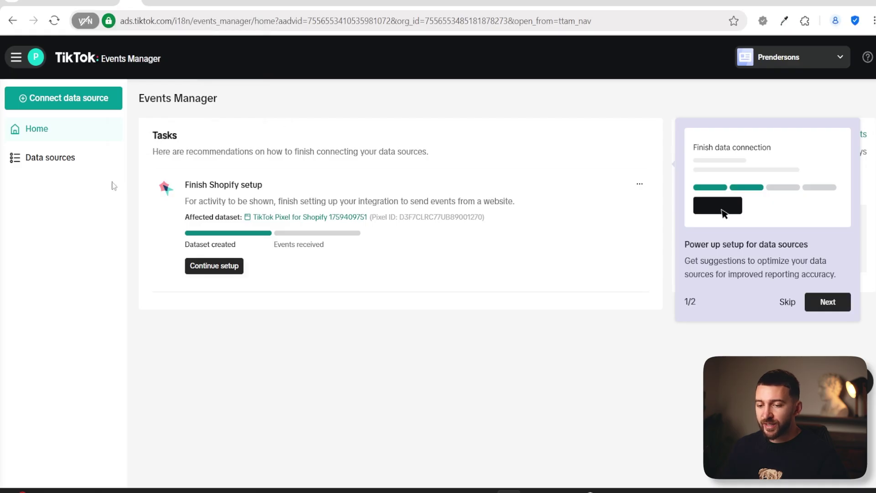
left_click(42, 162)
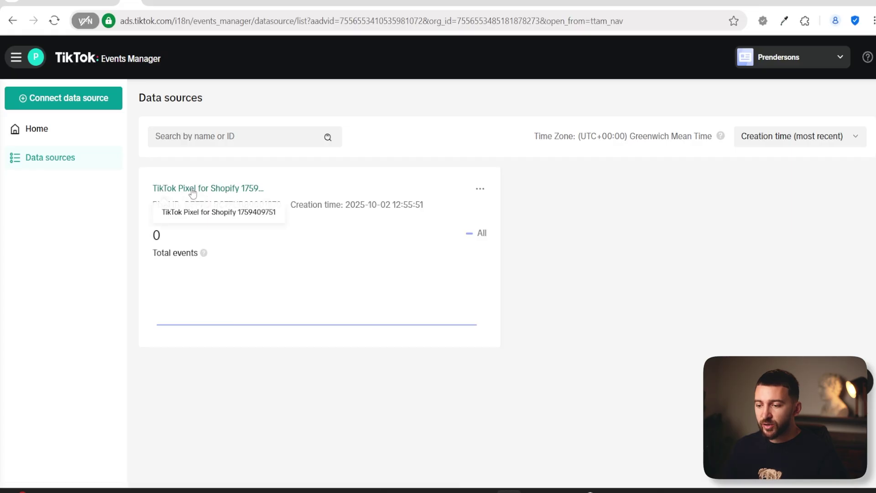
left_click(193, 192)
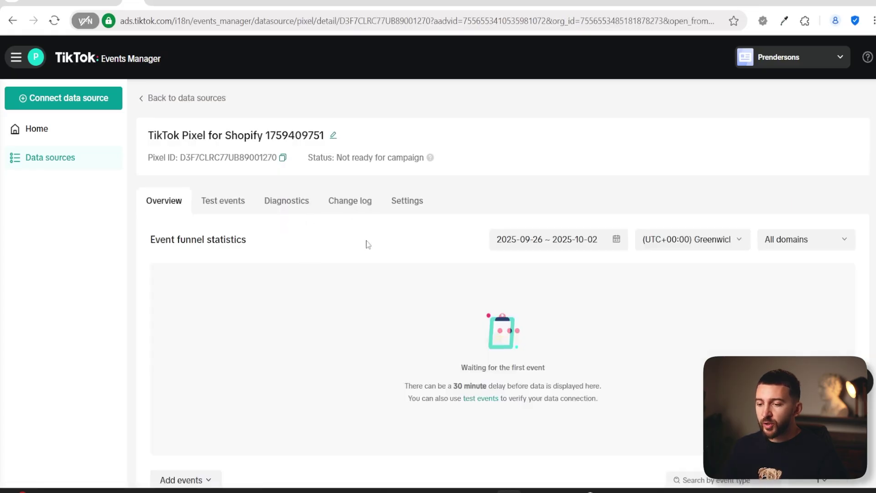
- Start a TikTok pixel test events session on prendersons.com/
left_click(225, 207)
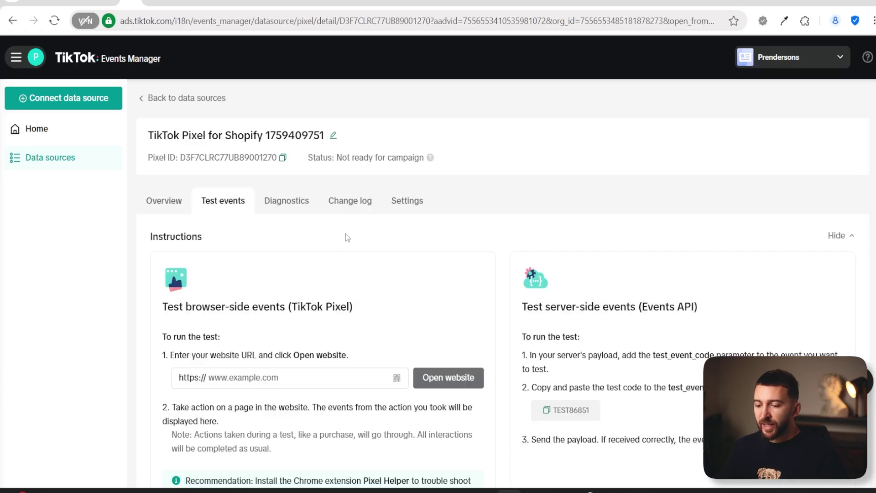
left_click(228, 378)
type("prendersons.com/")
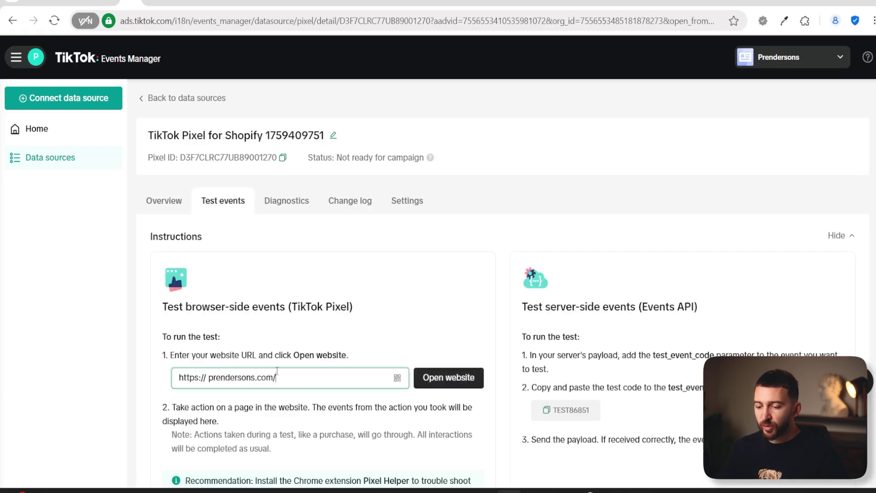
left_click(444, 382)
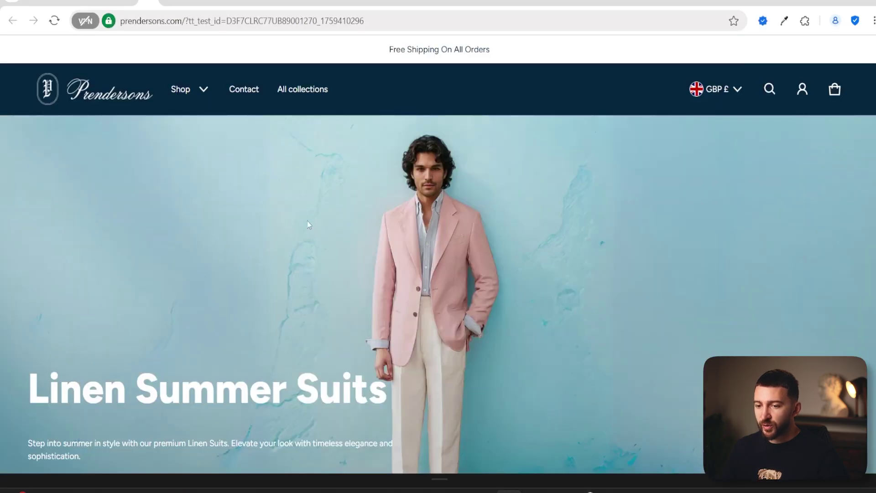
- Return to Test events and refresh to confirm the pixel status reads Connected
key("ctrl+w")
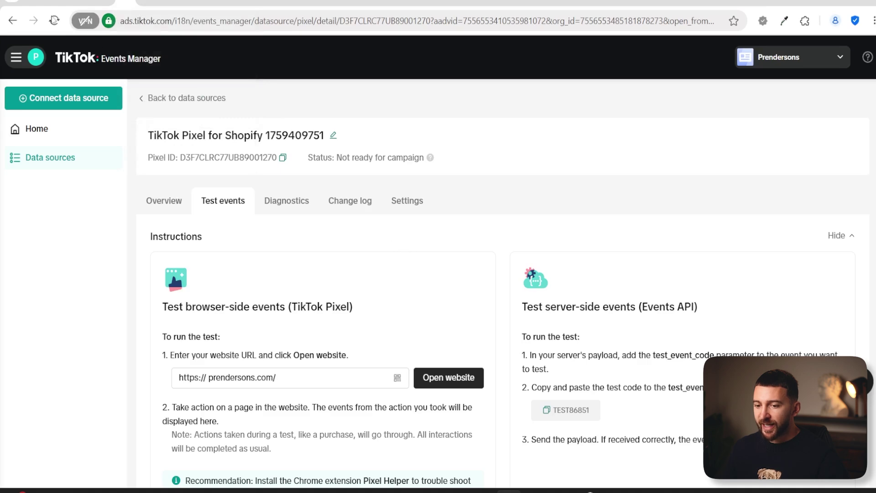
left_click(55, 20)
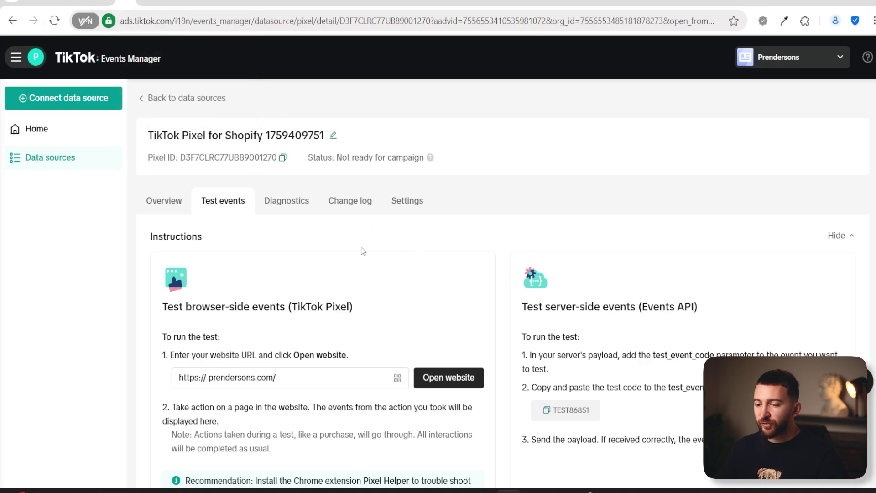
scroll(361, 249, "down", 7)
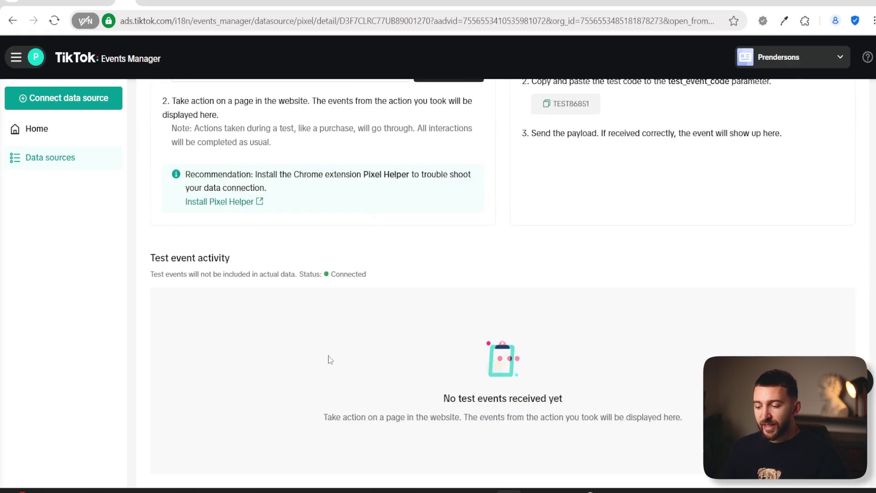
- Add the TikTok Pixel Helper extension to Chrome, accepting the extension warning
left_click(219, 202)
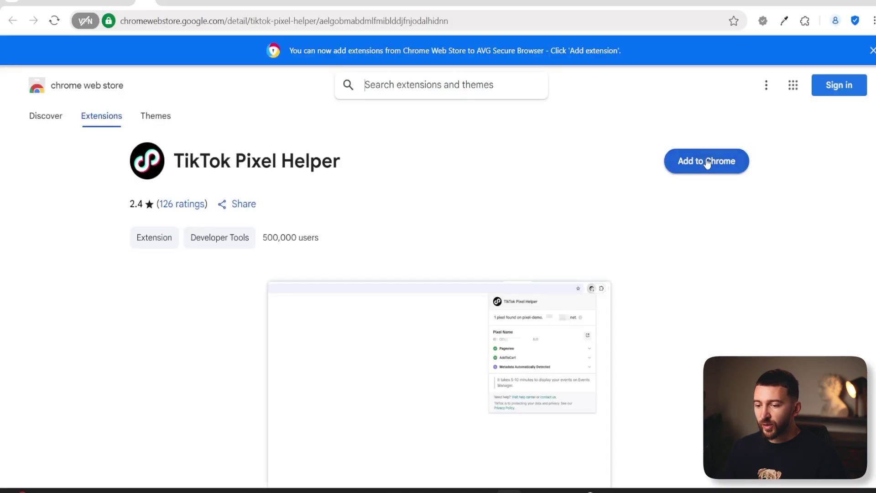
left_click(707, 163)
left_click(473, 143)
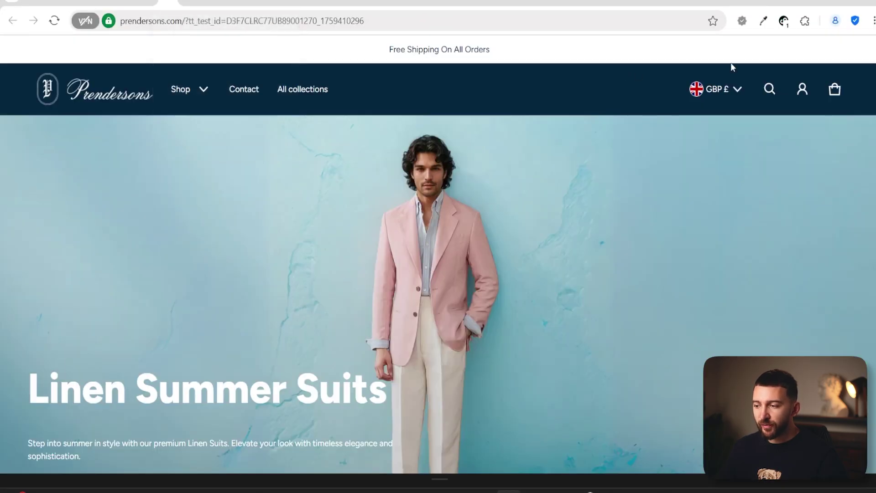
left_click(784, 21)
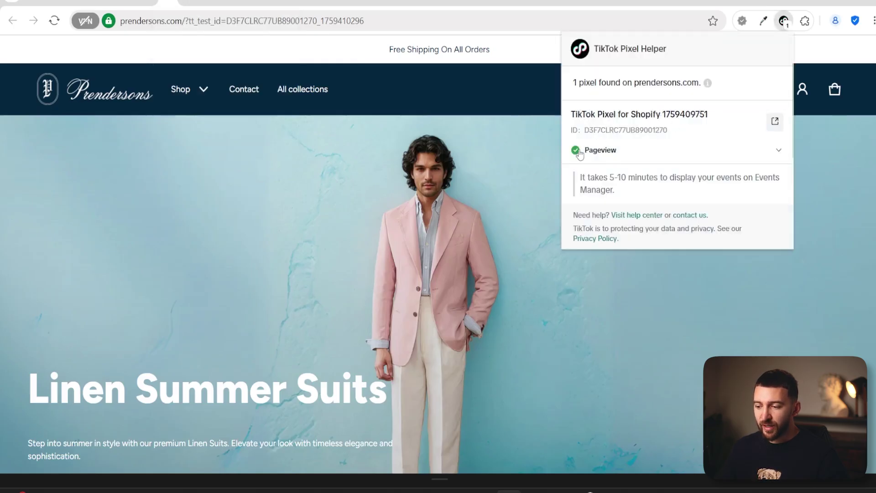
left_click(619, 156)
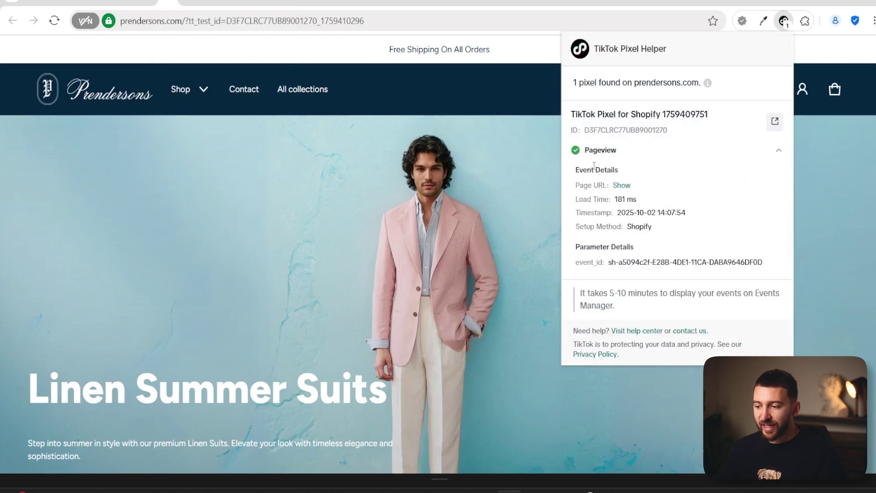
left_click(604, 152)
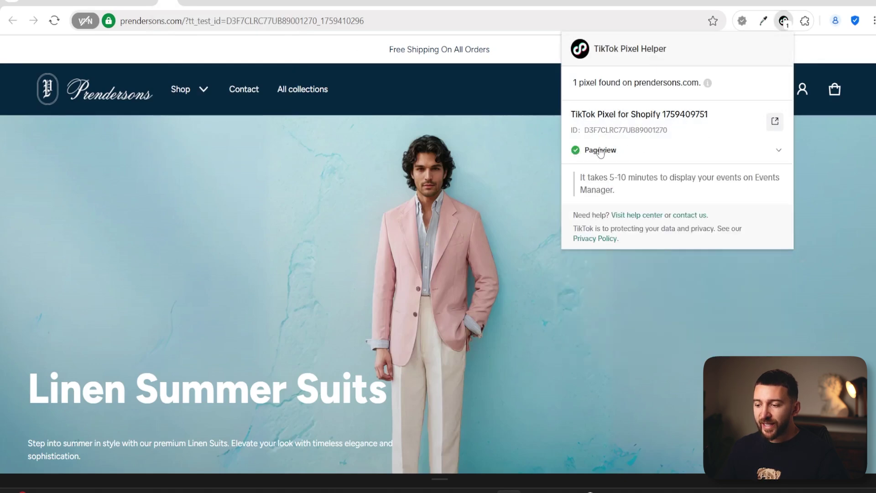
left_click(513, 138)
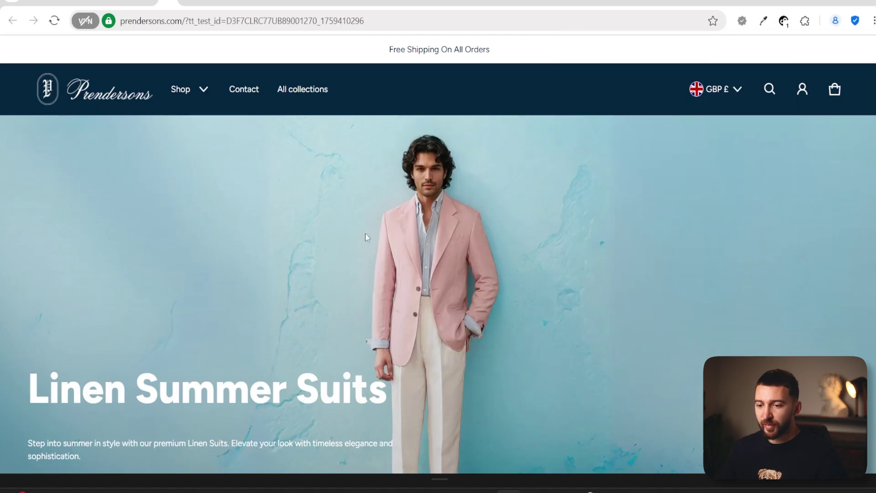
left_click(137, 3)
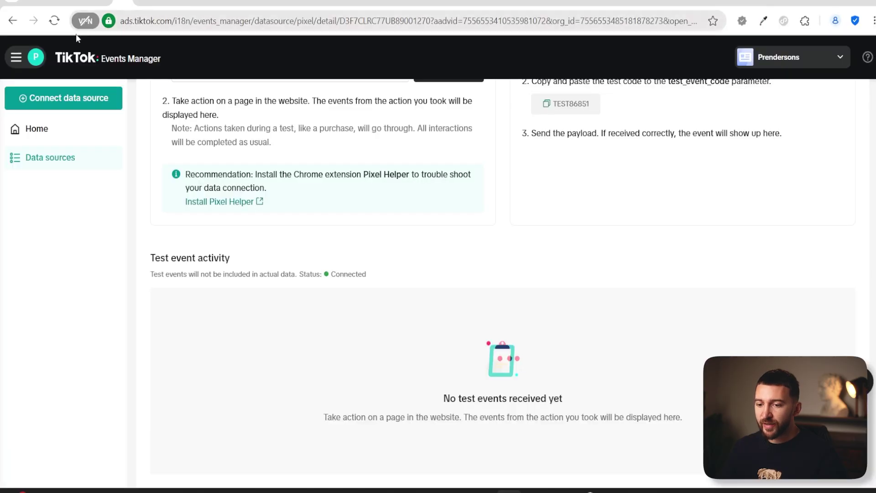
left_click(55, 21)
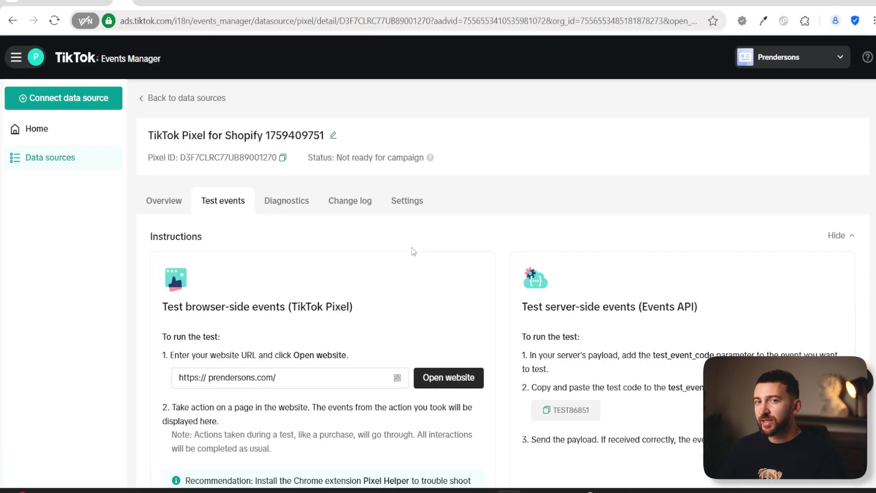
scroll(408, 250, "down", 6)
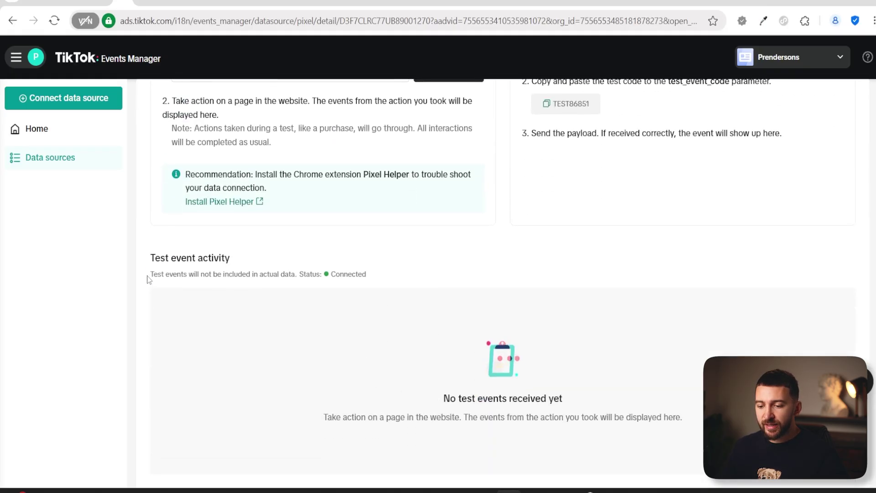
left_click_drag(149, 274, 251, 274)
left_click(292, 274)
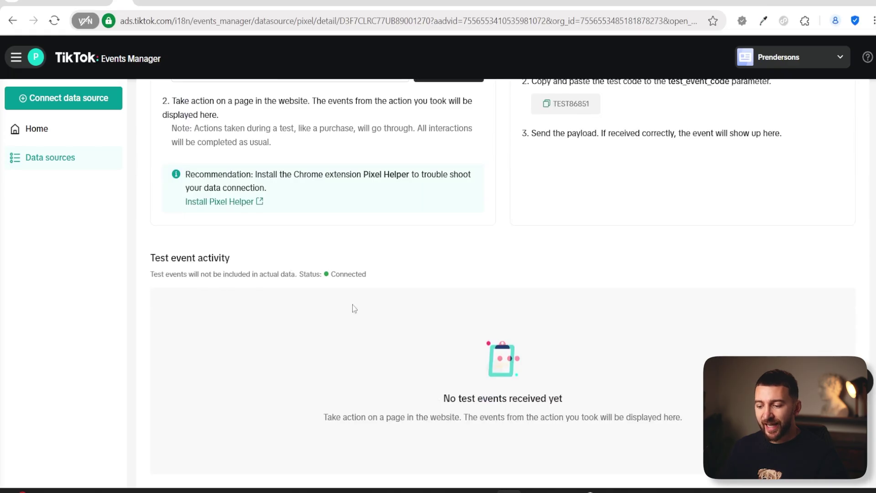
scroll(464, 397, "up", 6)
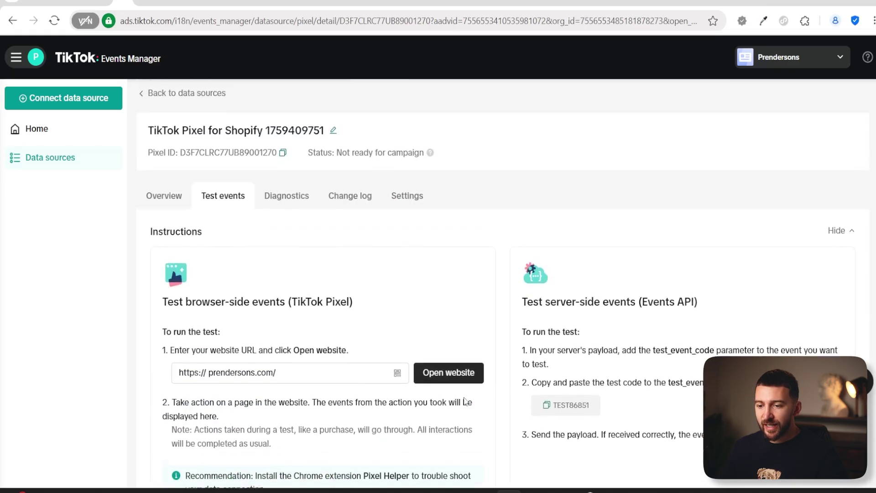
left_click(167, 1)
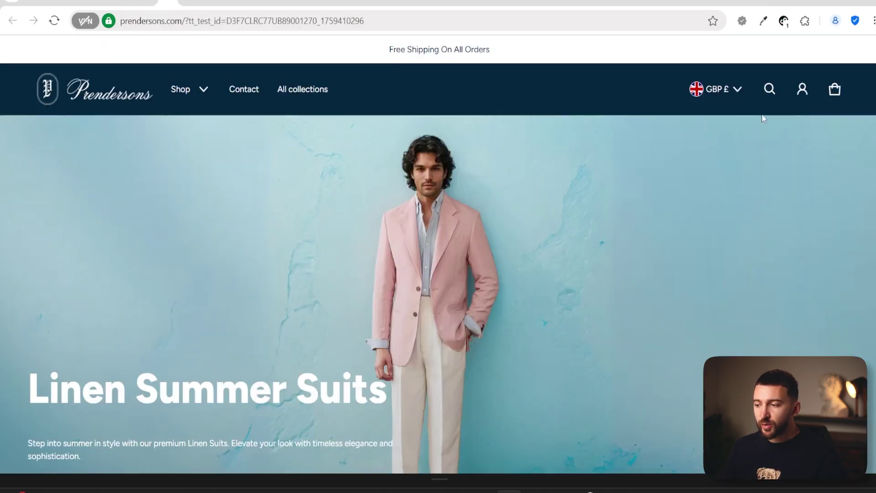
left_click(783, 21)
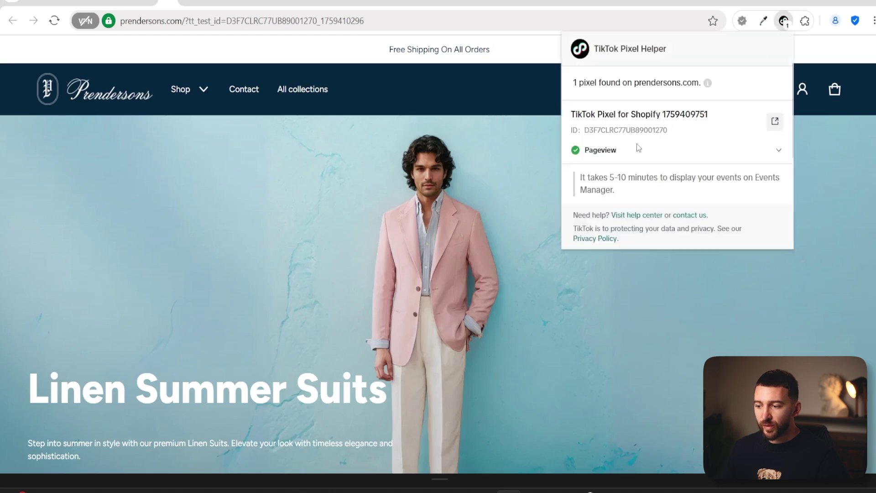
left_click(618, 155)
left_click(618, 154)
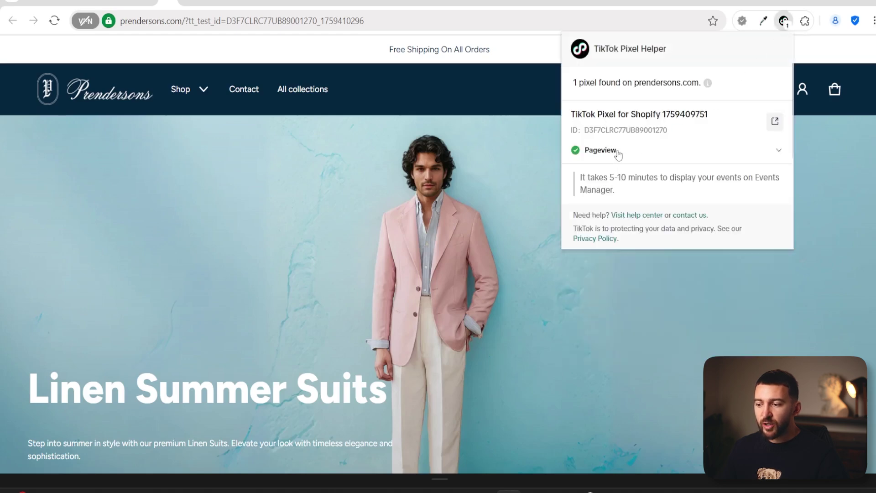
left_click(504, 183)
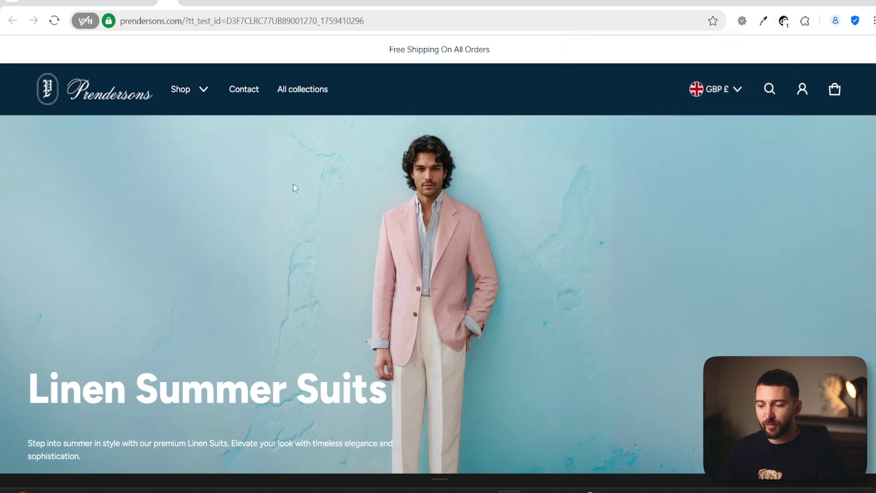